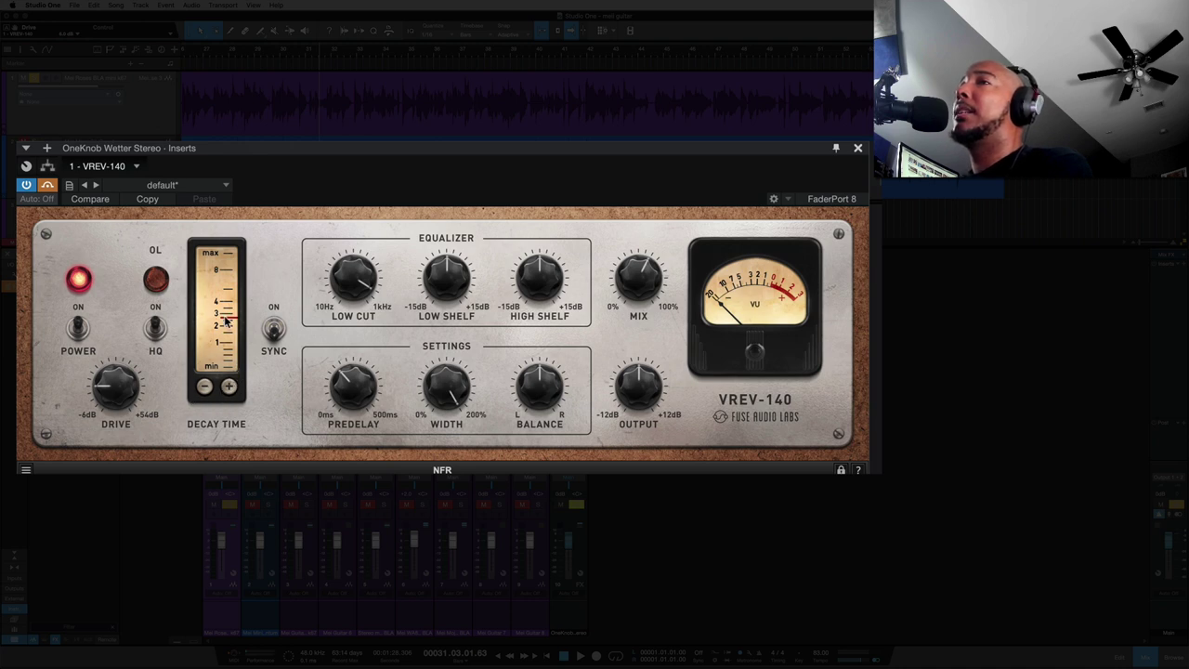
- Lengthen the decay to about 7.7 seconds and try a tempo-synced predelay, then turn sync off
mouse_move(228, 321)
left_mouse_down()
mouse_move(224, 283)
mouse_move(228, 319)
left_mouse_up()
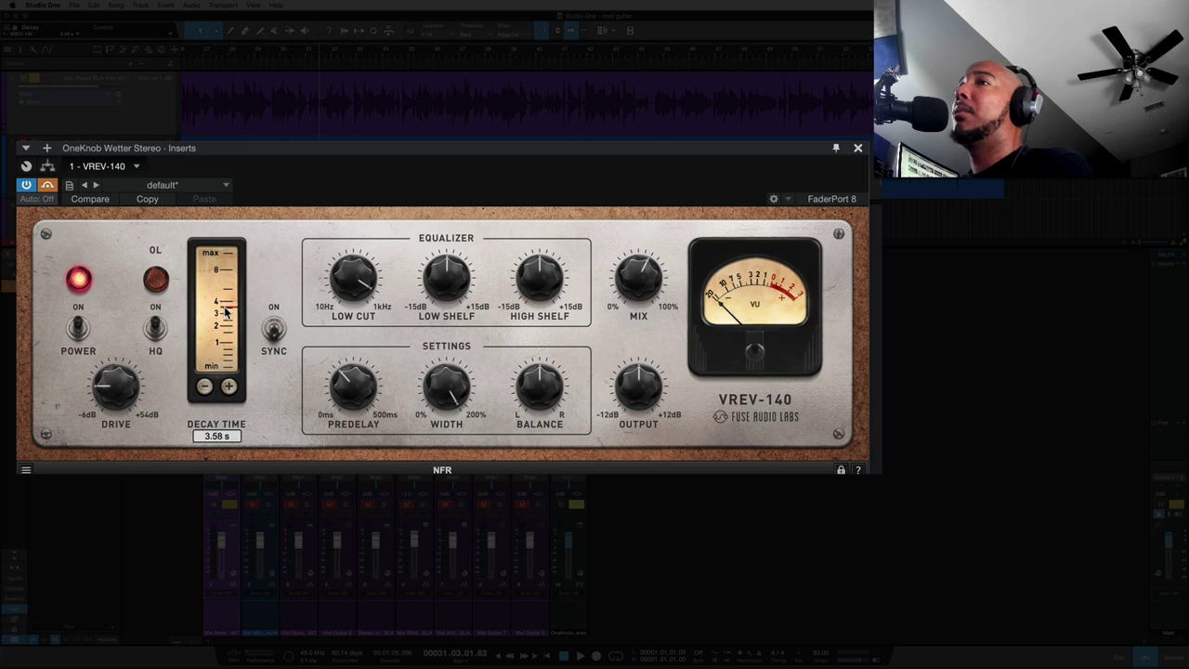
left_click(274, 333)
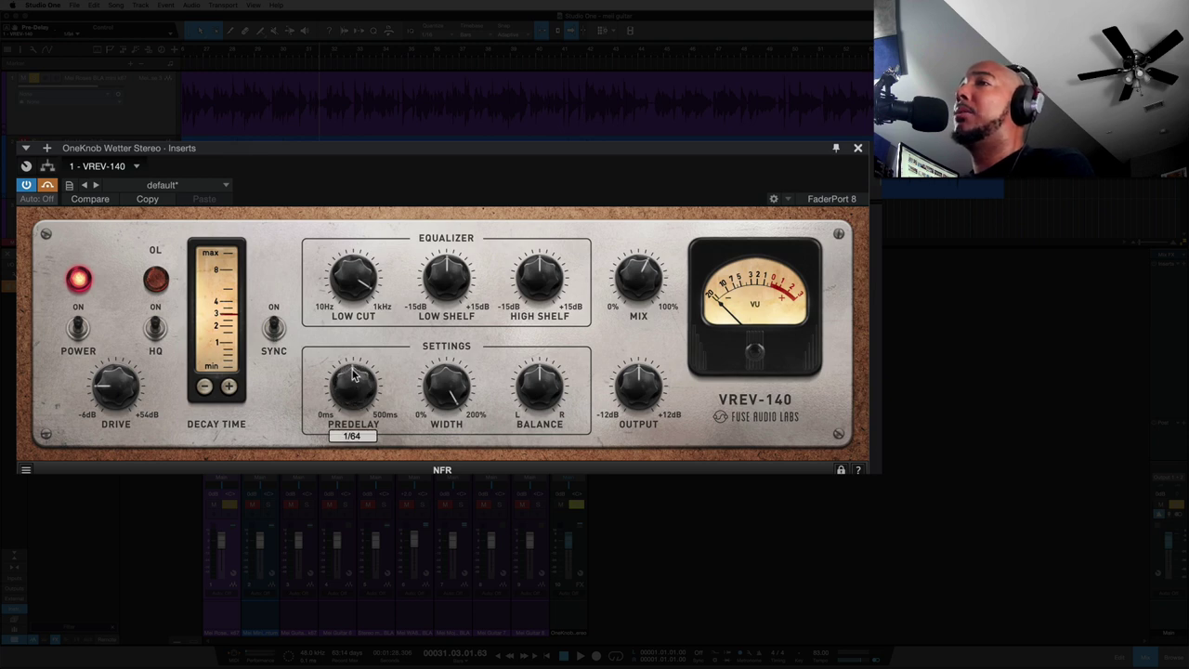
left_click_drag(353, 355, 352, 349)
left_click(276, 332)
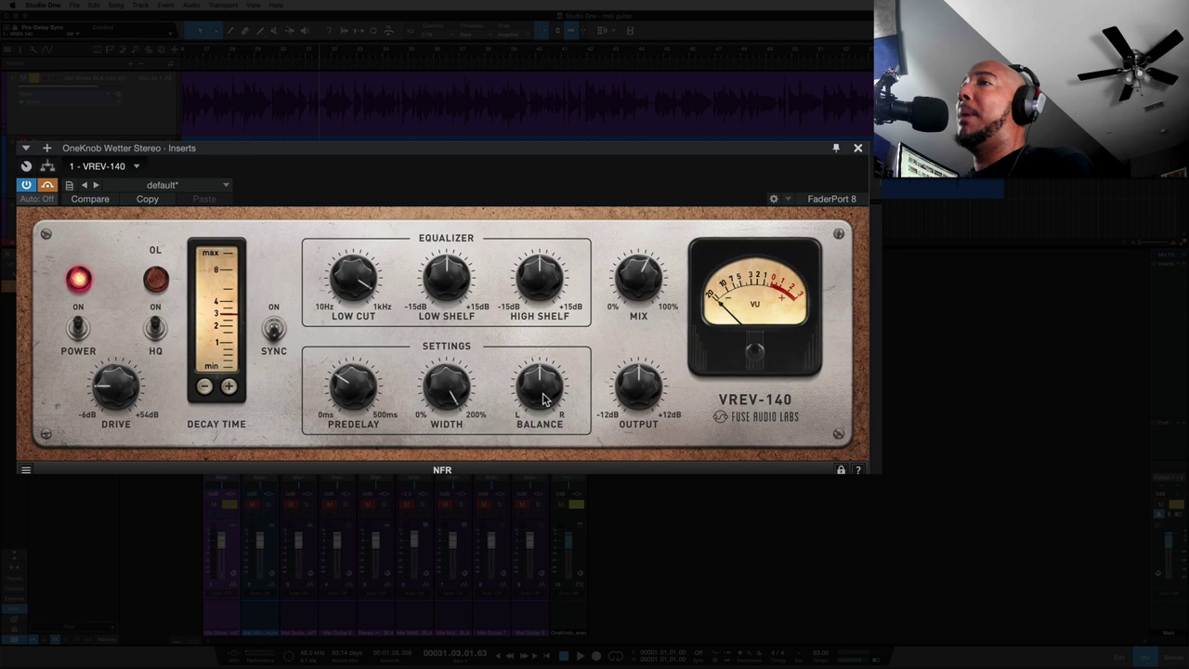
- Sweep the reverb width (about 86%, then 57%) and nudge the balance toward centre
left_click(448, 395)
mouse_move(448, 396)
left_mouse_down()
mouse_move(444, 520)
mouse_move(442, 464)
left_mouse_up()
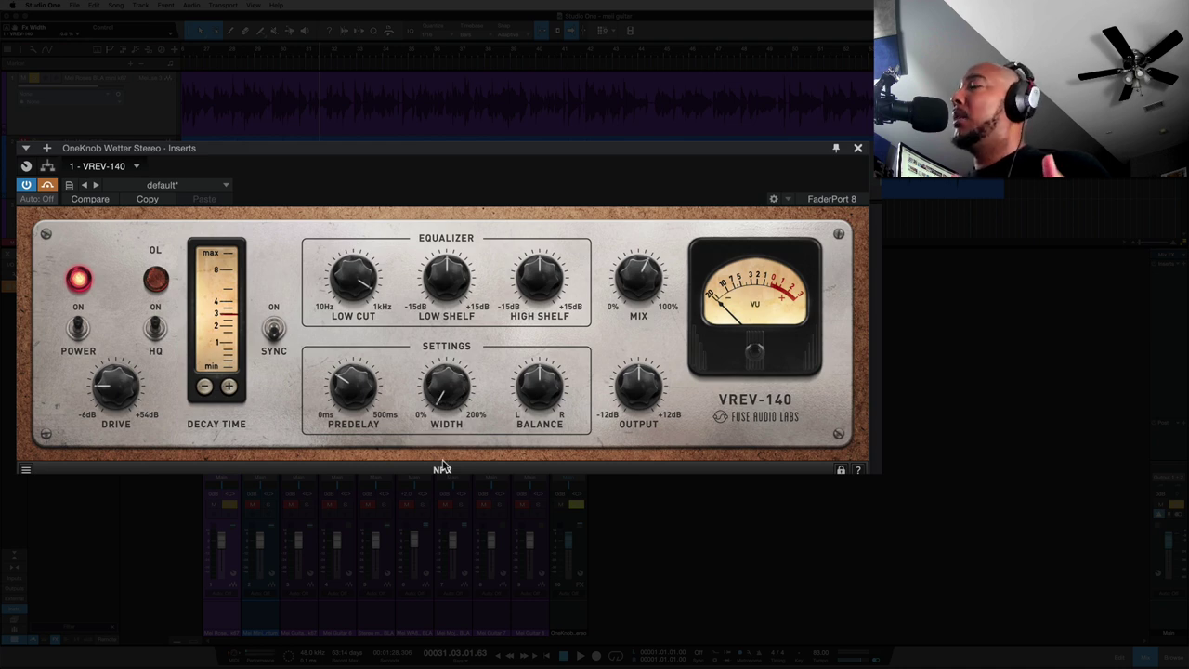
mouse_move(437, 398)
left_mouse_down()
mouse_move(432, 308)
mouse_move(441, 356)
left_mouse_up()
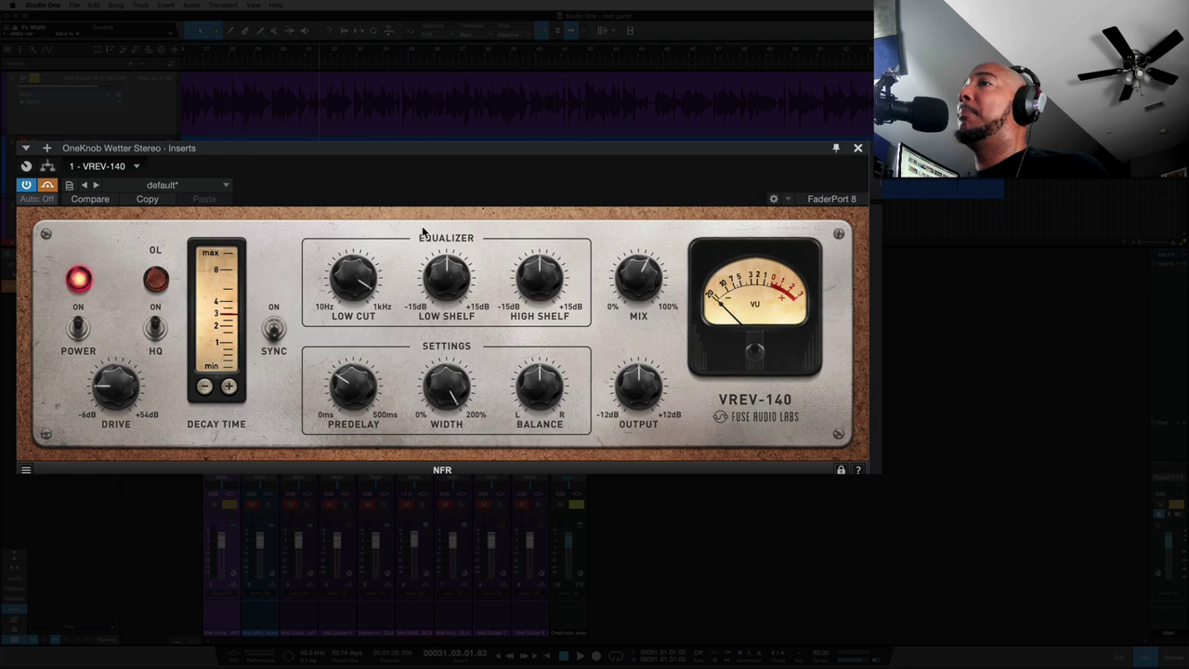
left_click(545, 400)
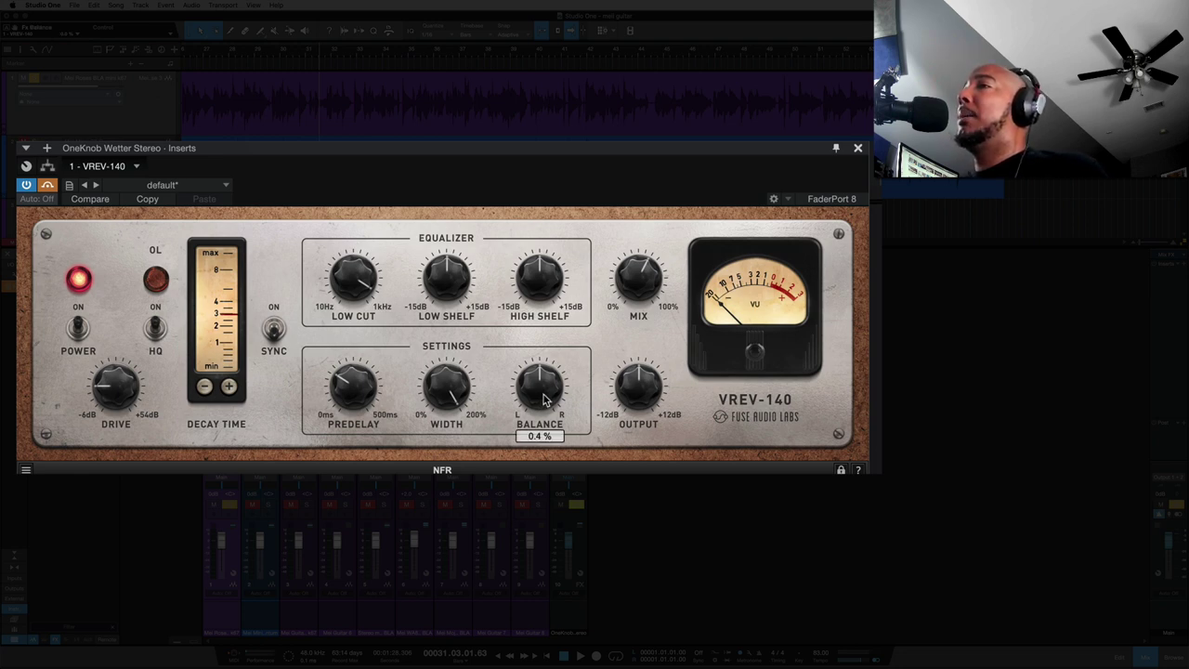
left_click_drag(545, 399, 545, 400)
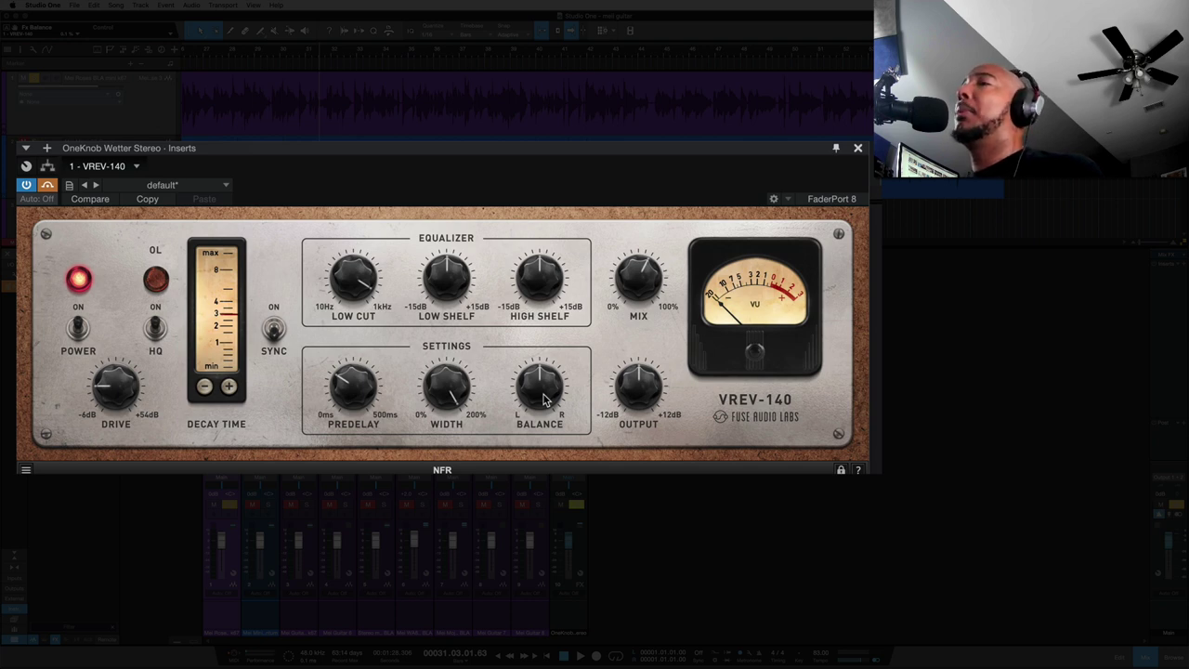
left_click_drag(545, 399, 545, 397)
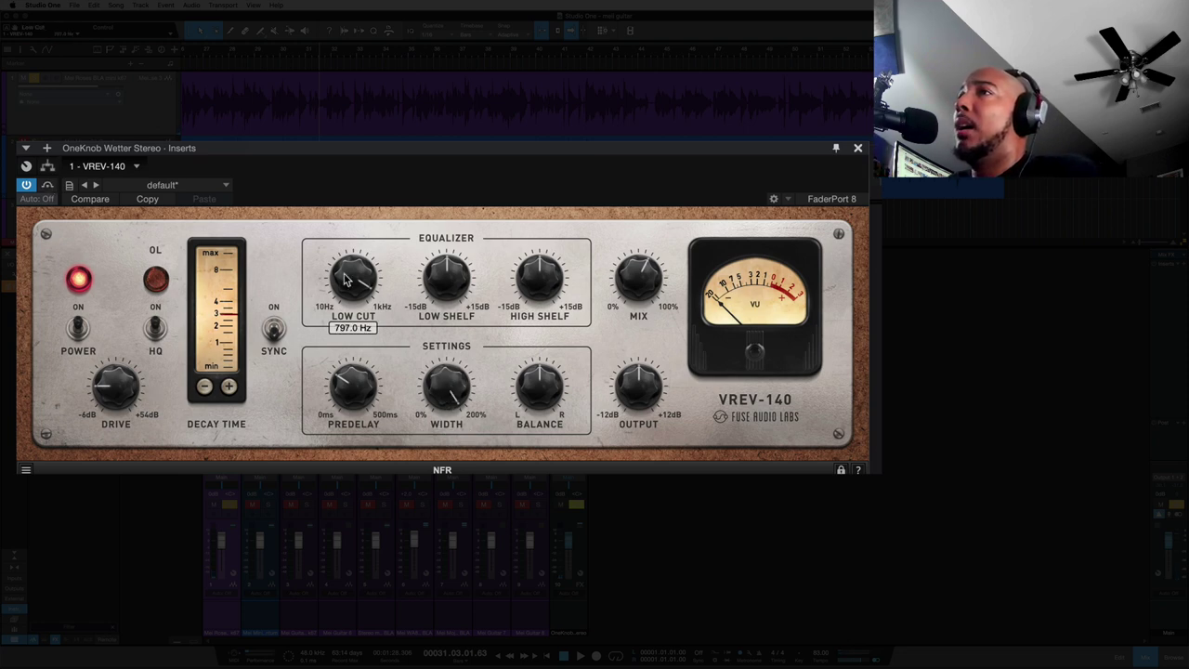
- Set the reverb width to about 91%, high shelf to 7.5 dB and low cut to about 140 Hz
left_click_drag(347, 280, 346, 277)
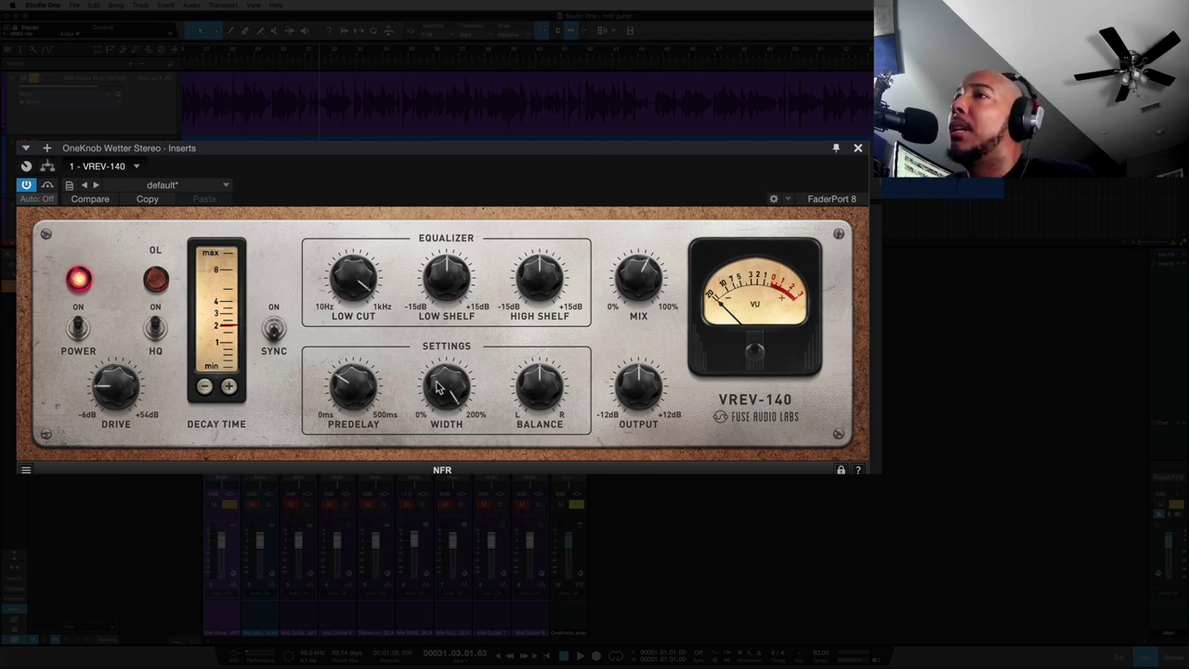
left_click_drag(452, 387, 442, 469)
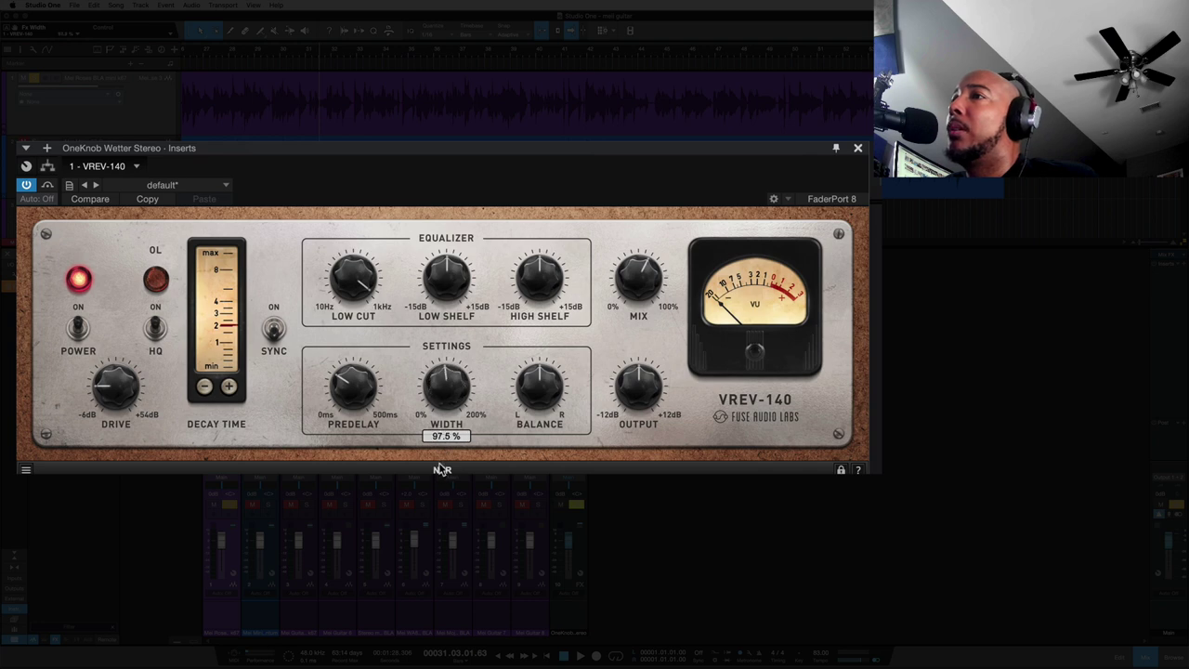
left_click_drag(542, 276, 539, 246)
left_click_drag(353, 276, 343, 349)
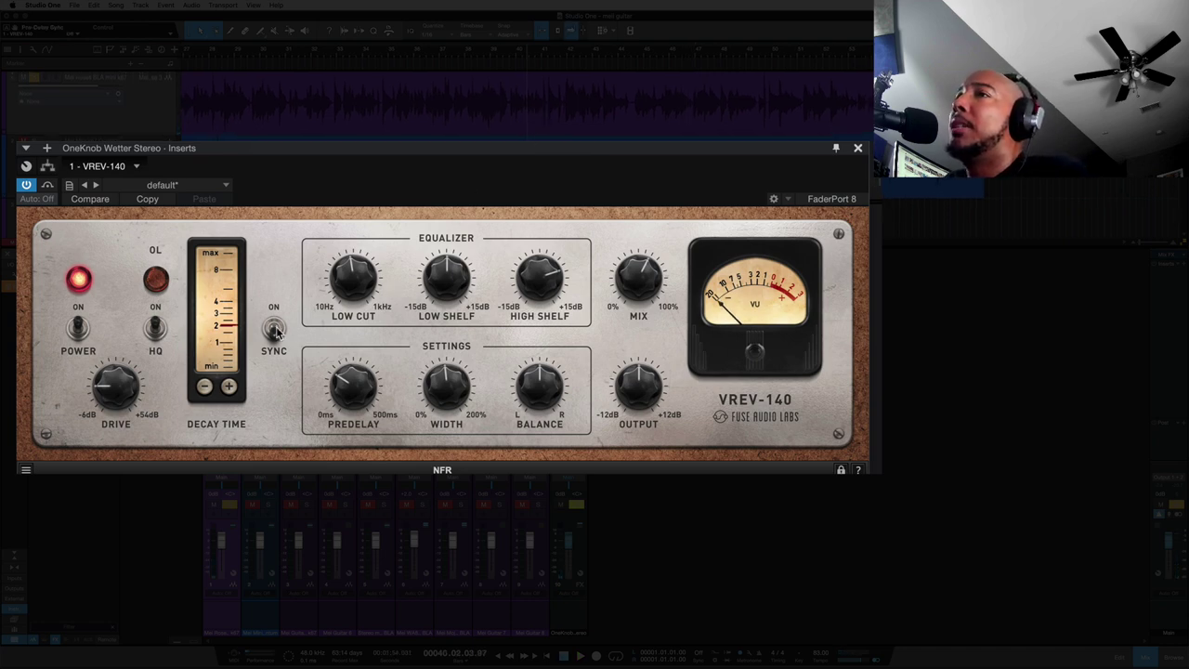
- Set the tempo-synced predelay to 1/8 and boost the low shelf to about 6 dB
left_click_drag(364, 392, 330, 264)
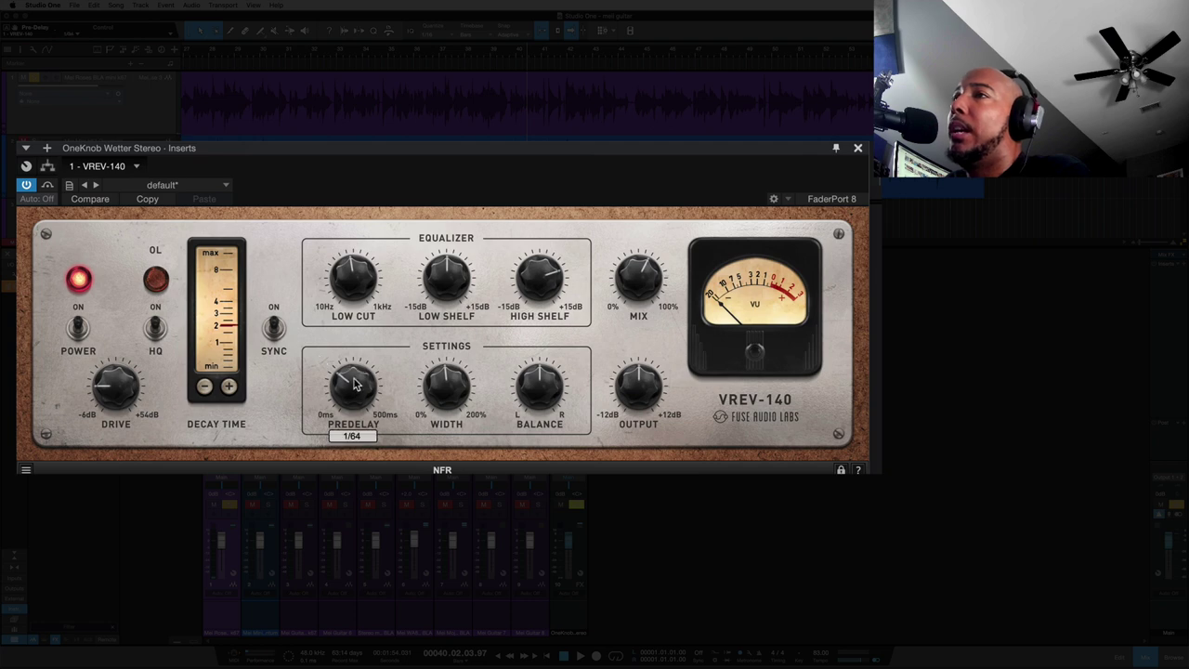
left_click(332, 285)
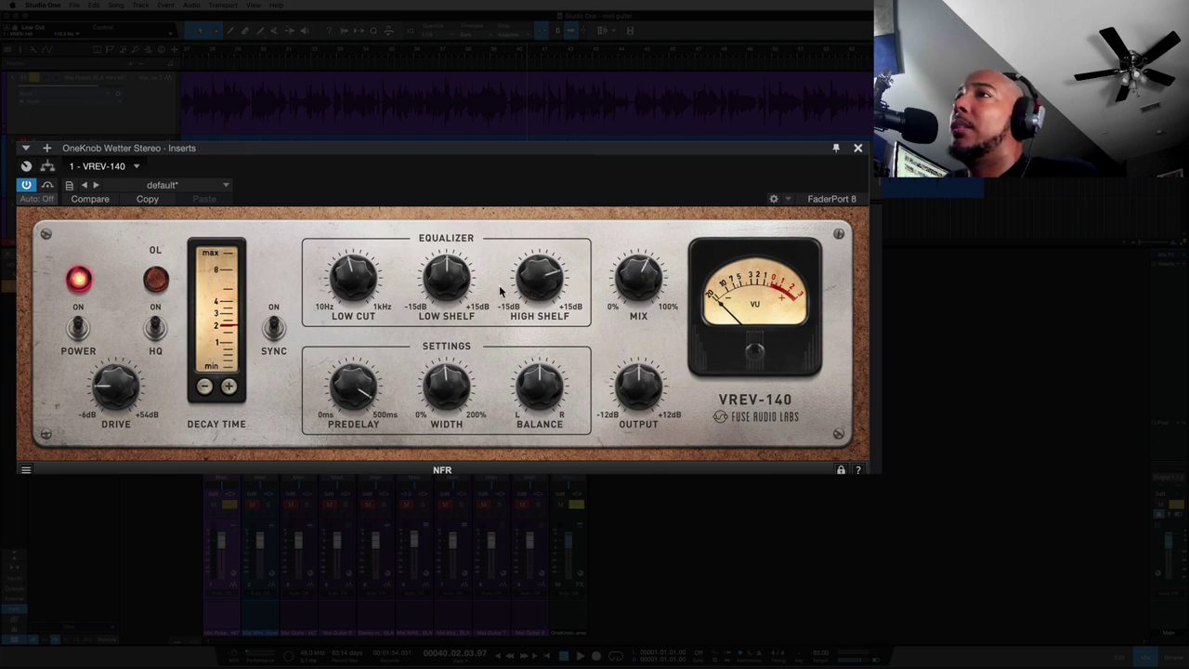
mouse_move(446, 276)
left_click_drag(442, 280, 444, 251)
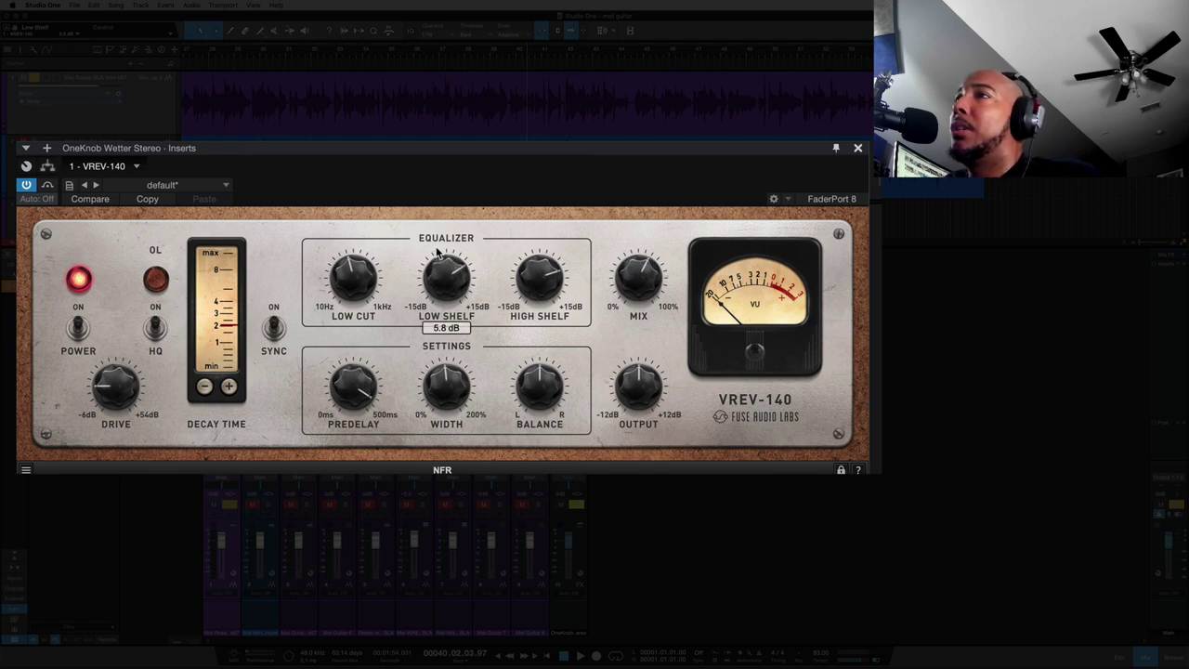
- Cut the high shelf to about -3.8 dB and raise the drive to about 30.8 dB
left_click_drag(547, 283, 545, 278)
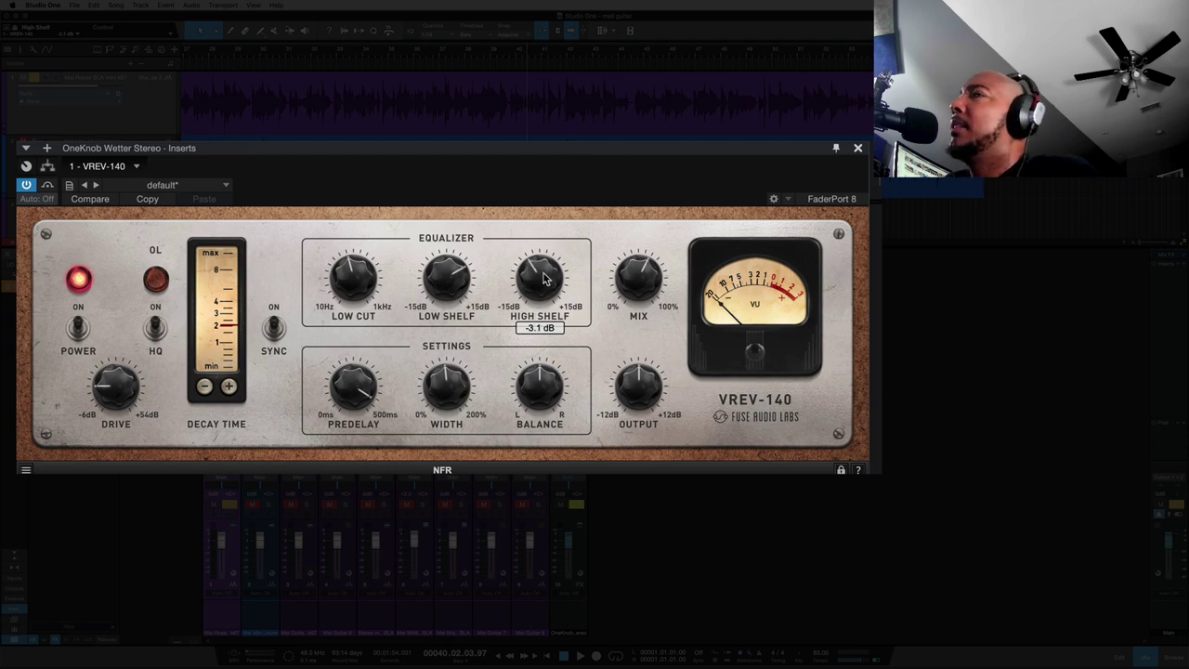
left_click_drag(545, 278, 544, 281)
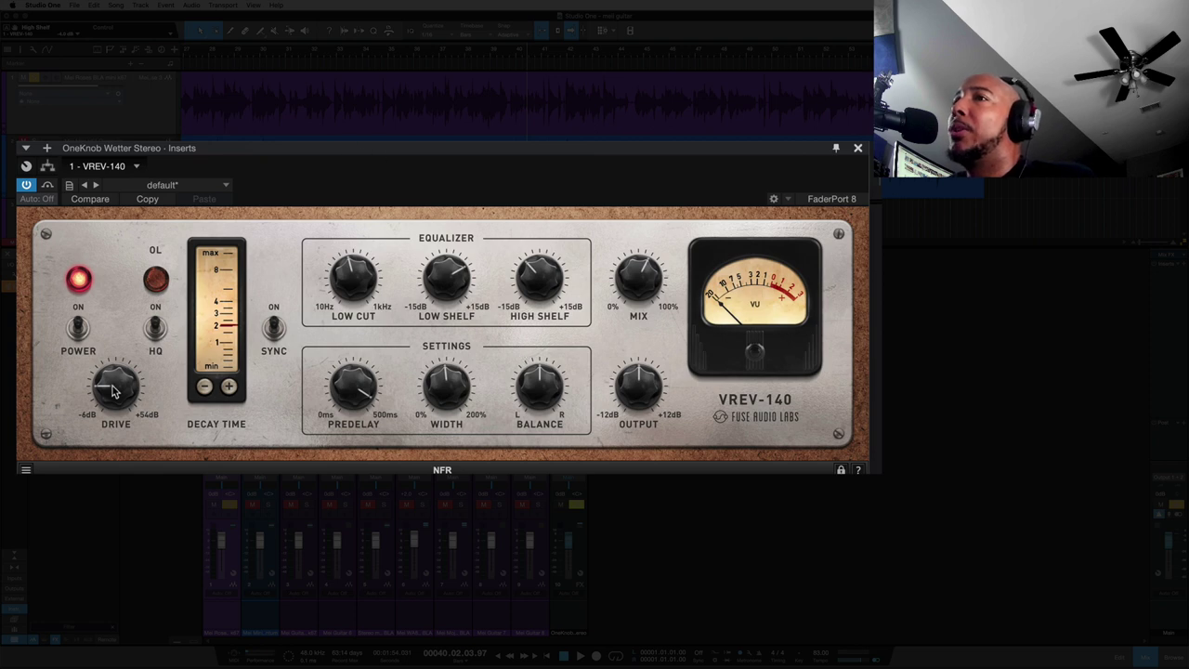
left_click_drag(113, 385, 100, 311)
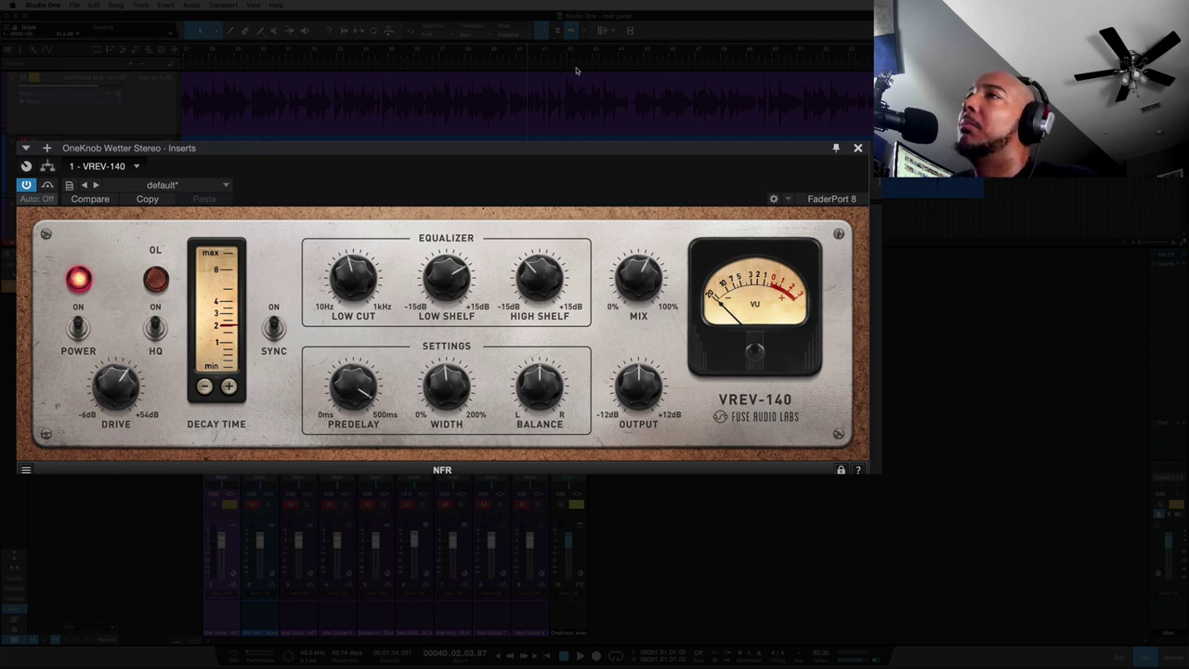